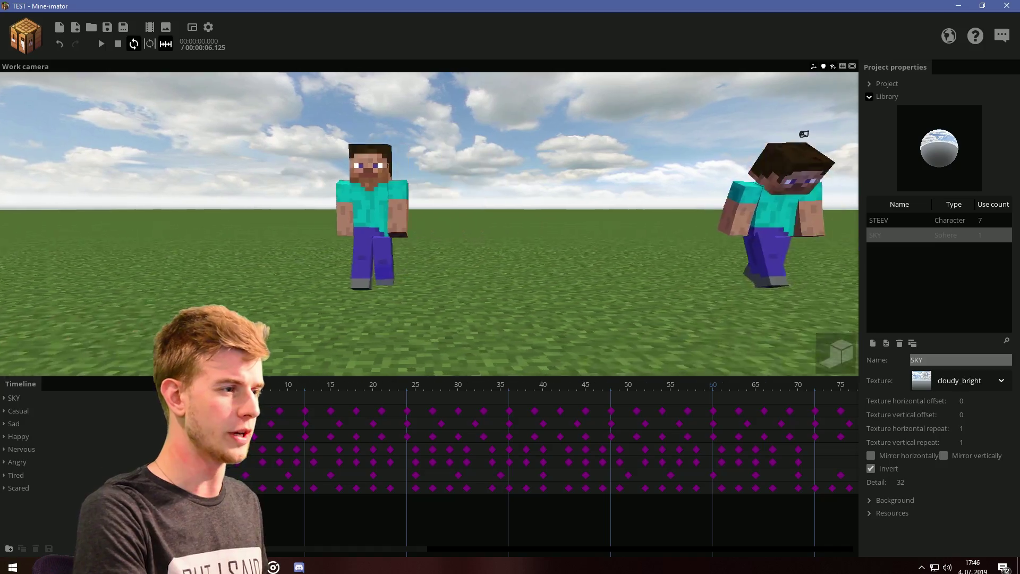
Step: Play back the Casual walk cycle and examine the character's leg and body motion from several angles
right_click_drag(237, 250, 237, 250)
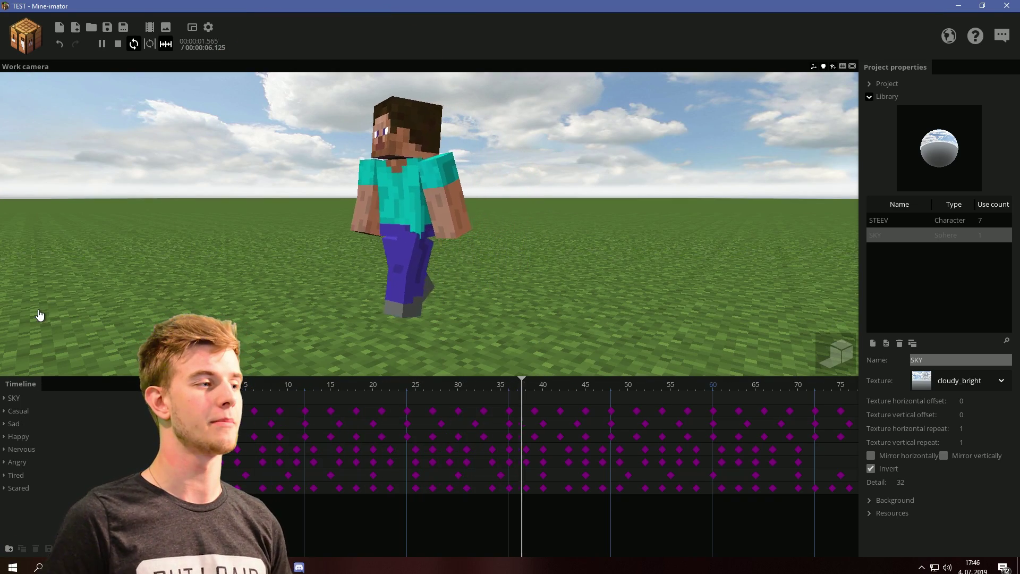
right_click_drag(138, 324, 138, 324)
key("space")
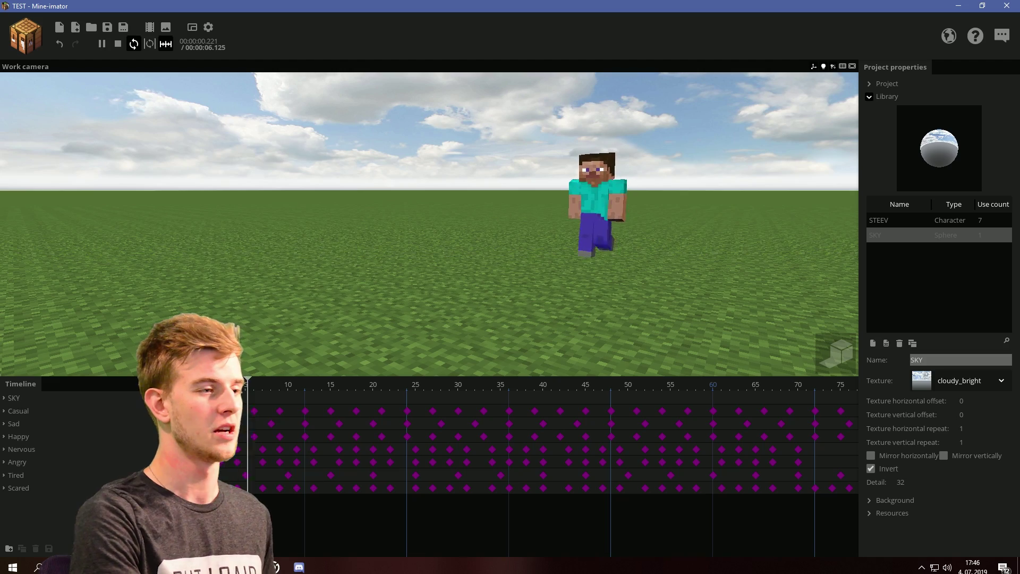
key("space")
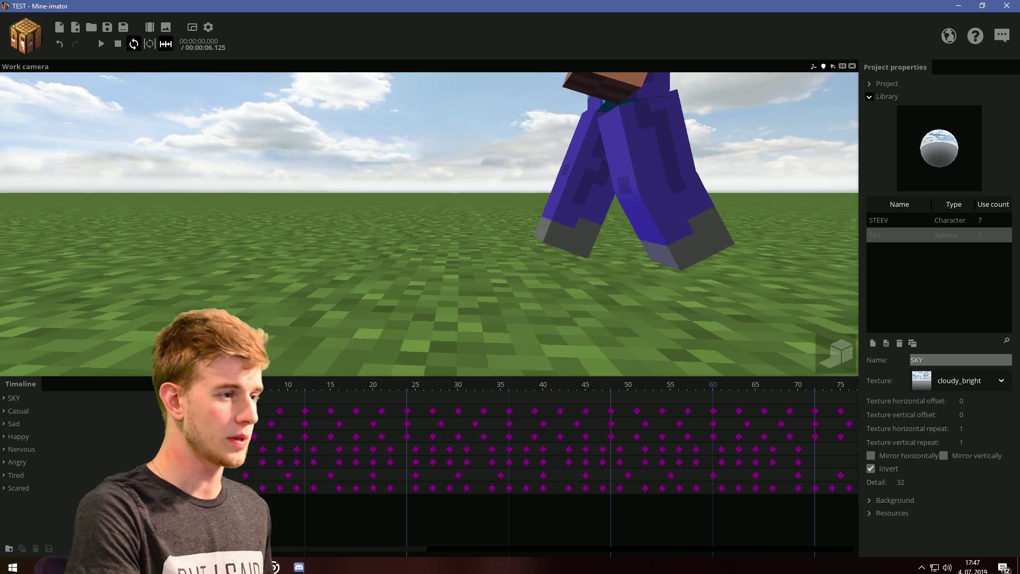
key("space")
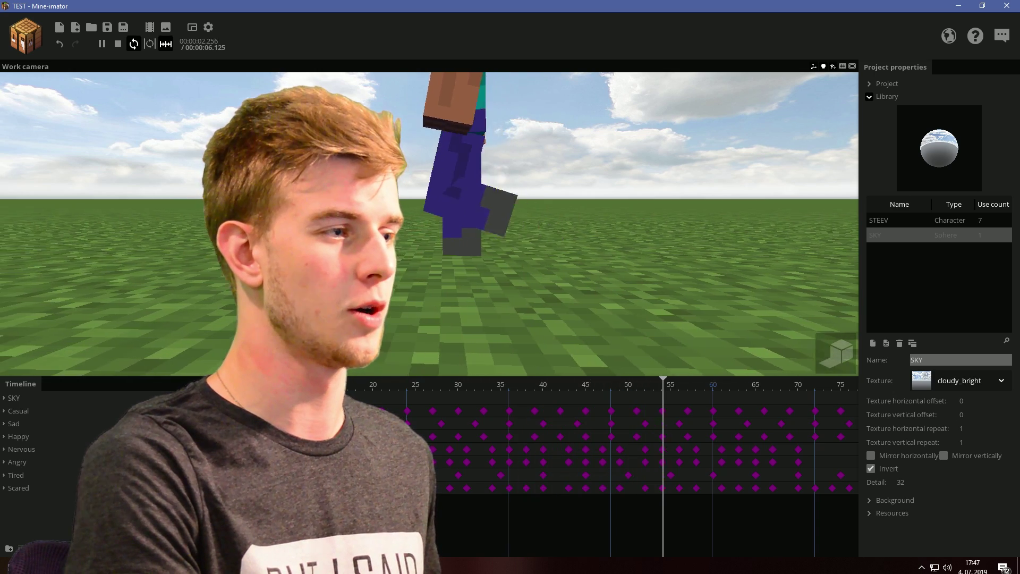
key("space")
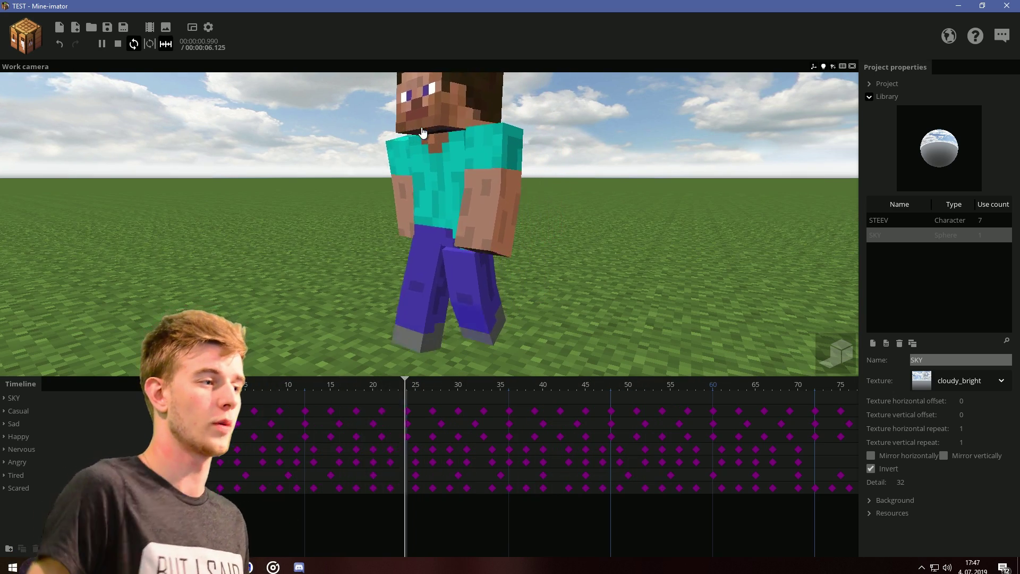
key("space")
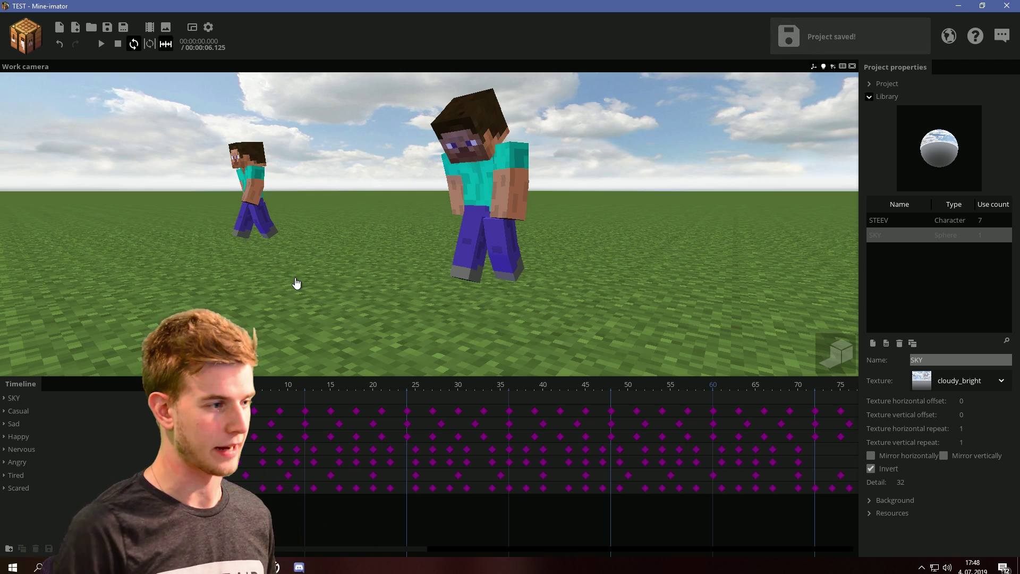
Step: Examine the Sad character's slumped pose from the front and side, and play back its walk cycle
key("space")
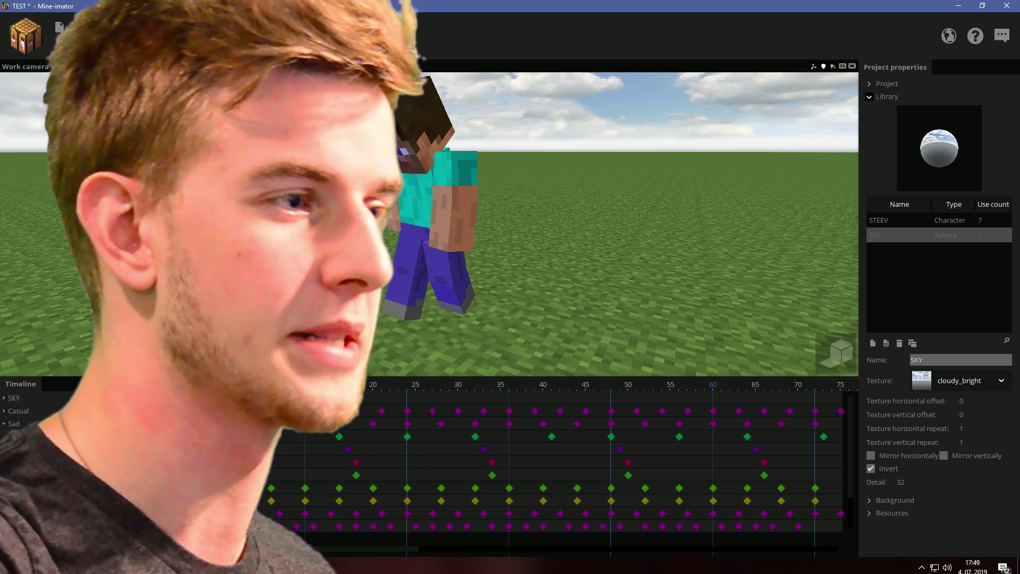
left_click_drag(423, 259, 418, 260)
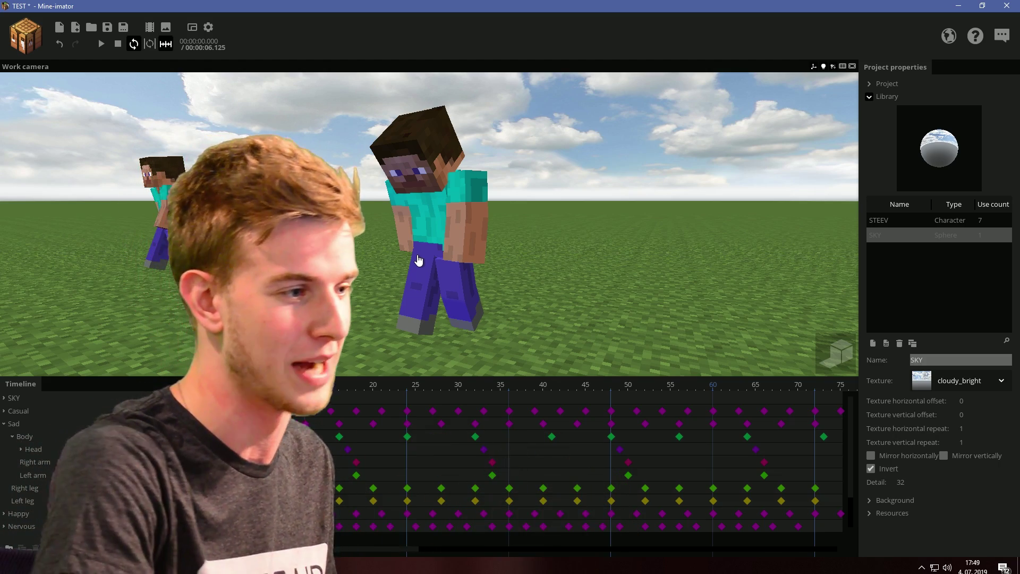
left_click_drag(419, 259, 345, 263)
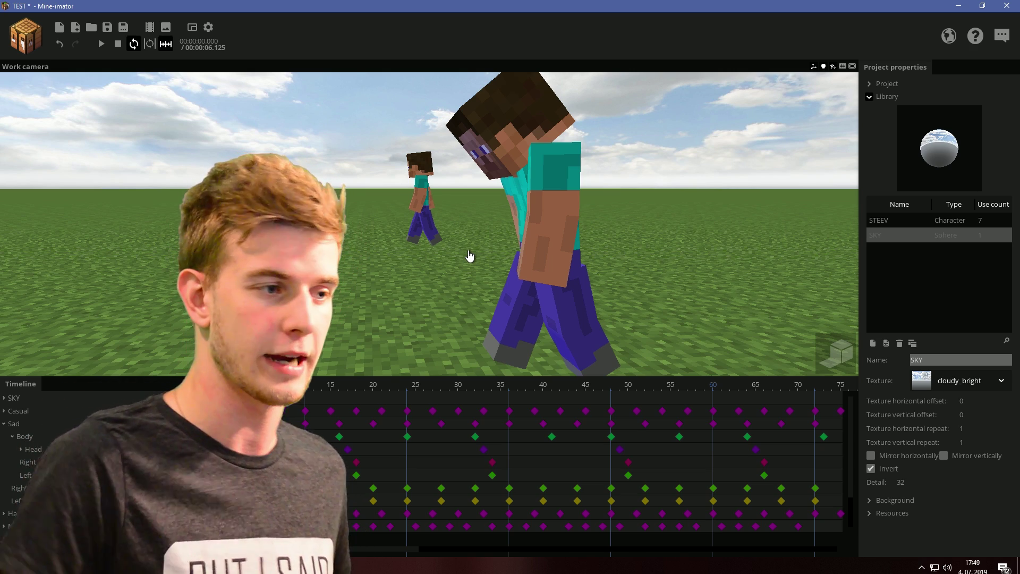
key("space")
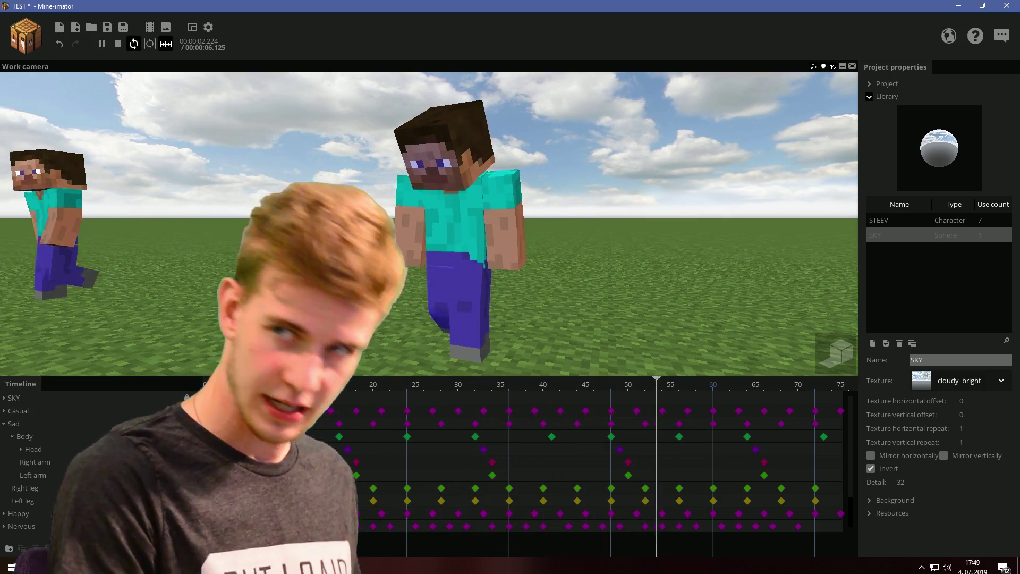
key("space")
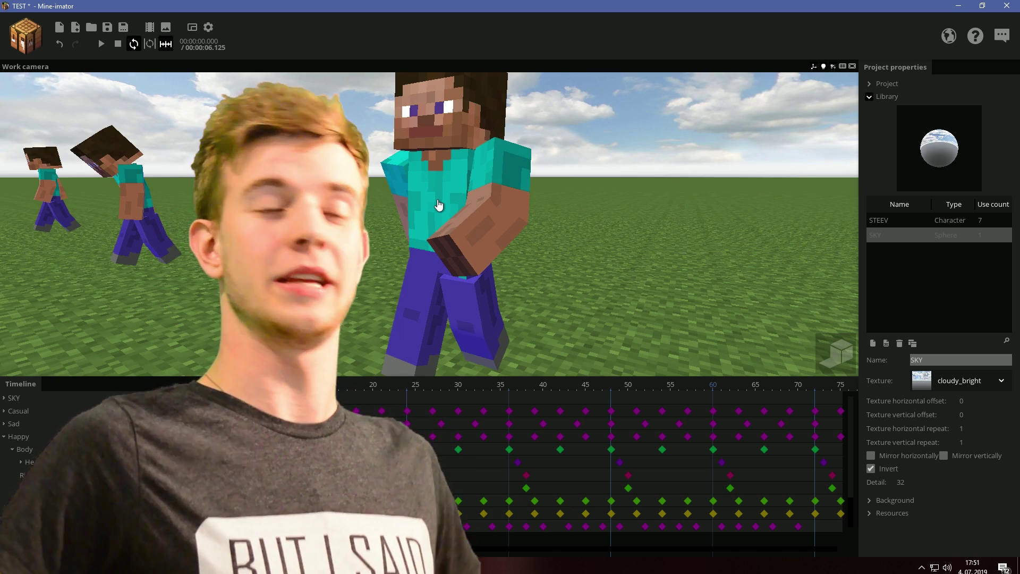
Step: Examine the Happy character's walking pose and arm swing from the front and at an angle
right_click_drag(439, 205, 563, 243)
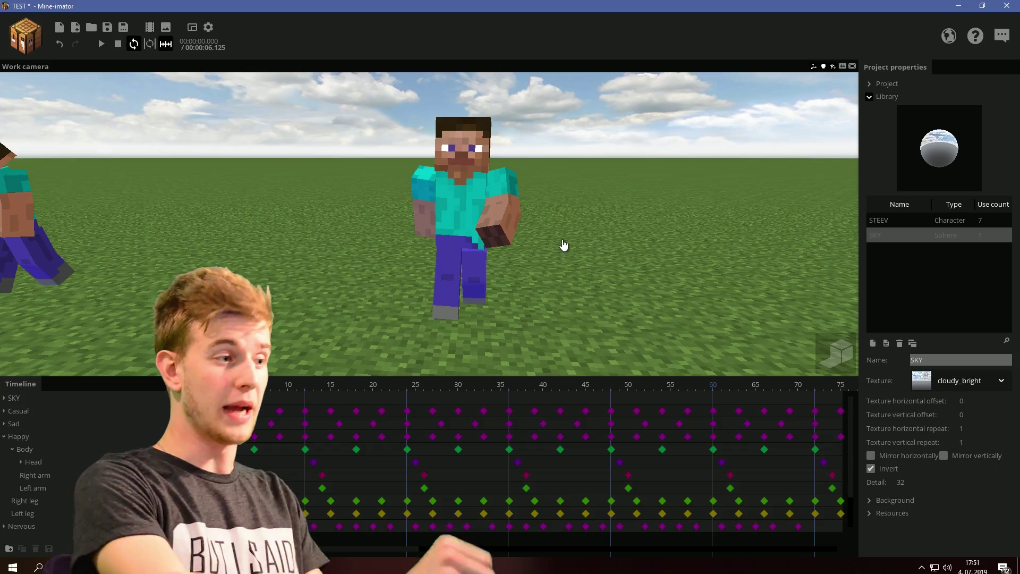
right_click_drag(562, 240, 564, 239)
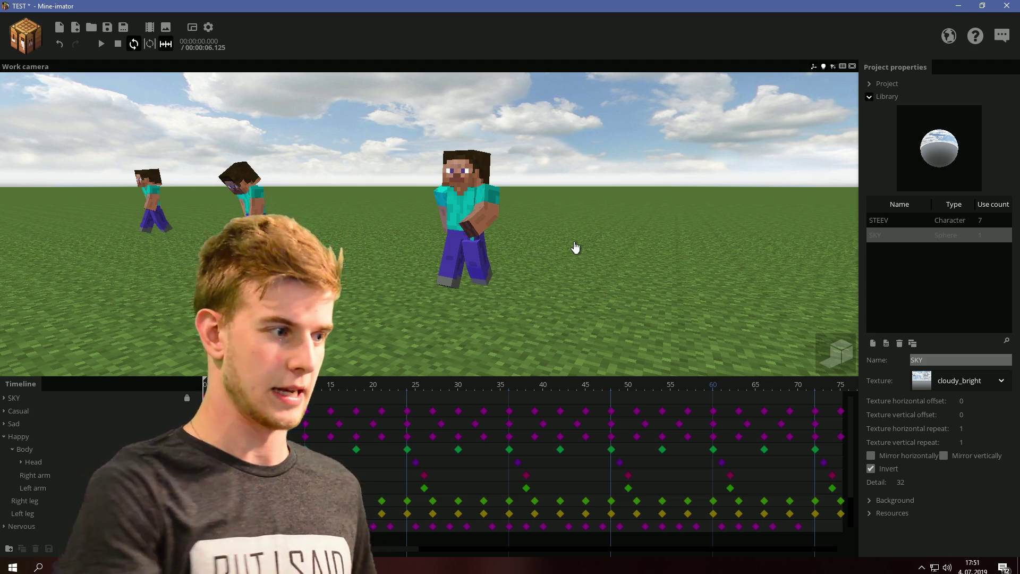
right_click_drag(575, 242, 576, 241)
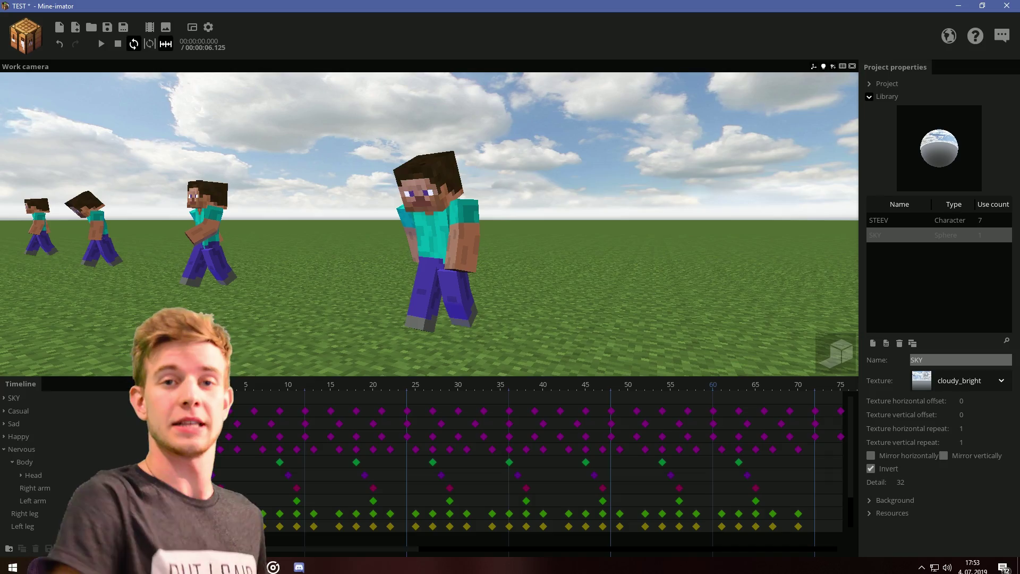
Step: Play back the Nervous walk cycle and inspect its keyframe at frame 4 alongside the leg pose
right_click_drag(429, 224, 457, 261)
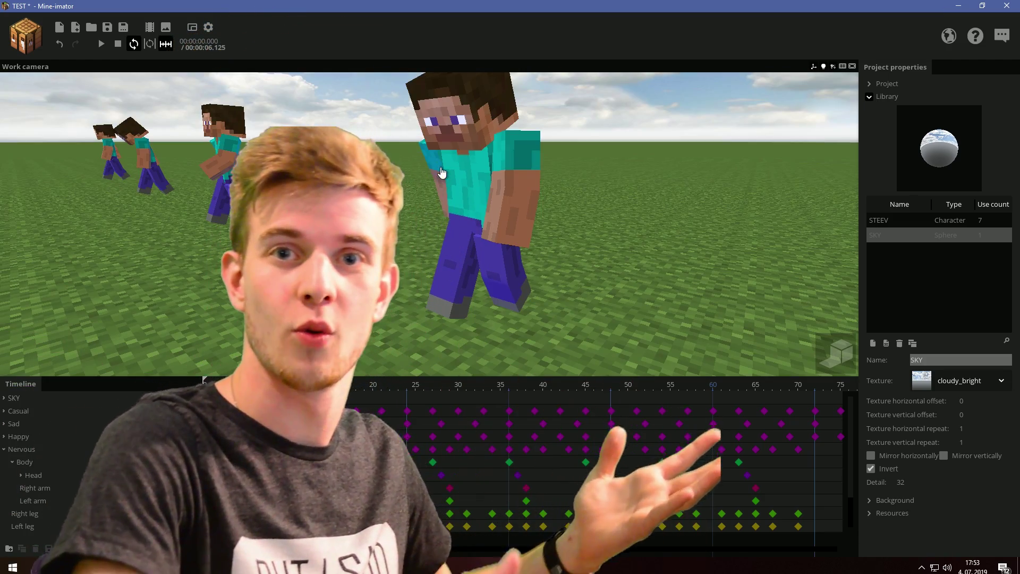
key("space")
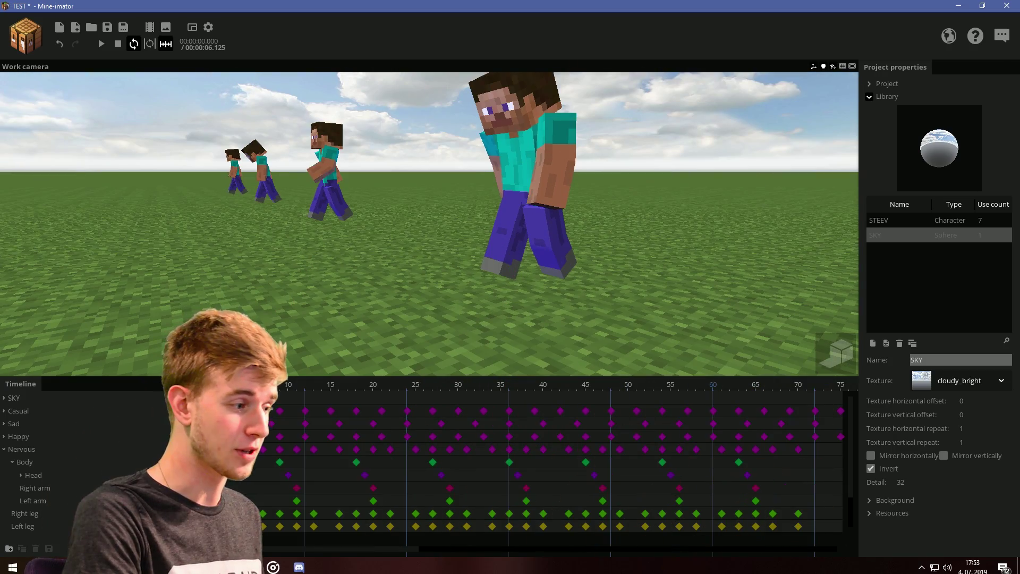
left_click(266, 449)
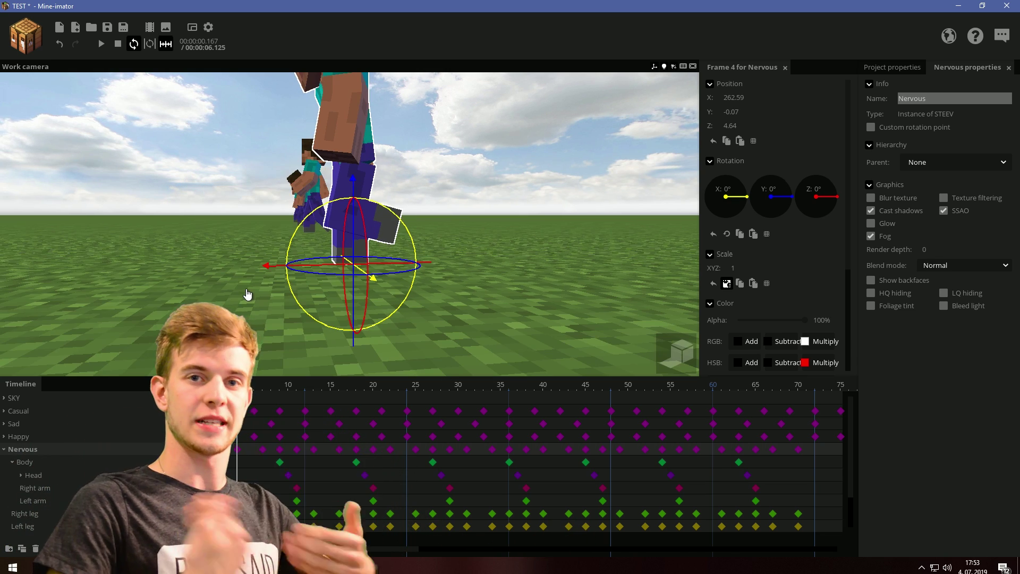
key("space")
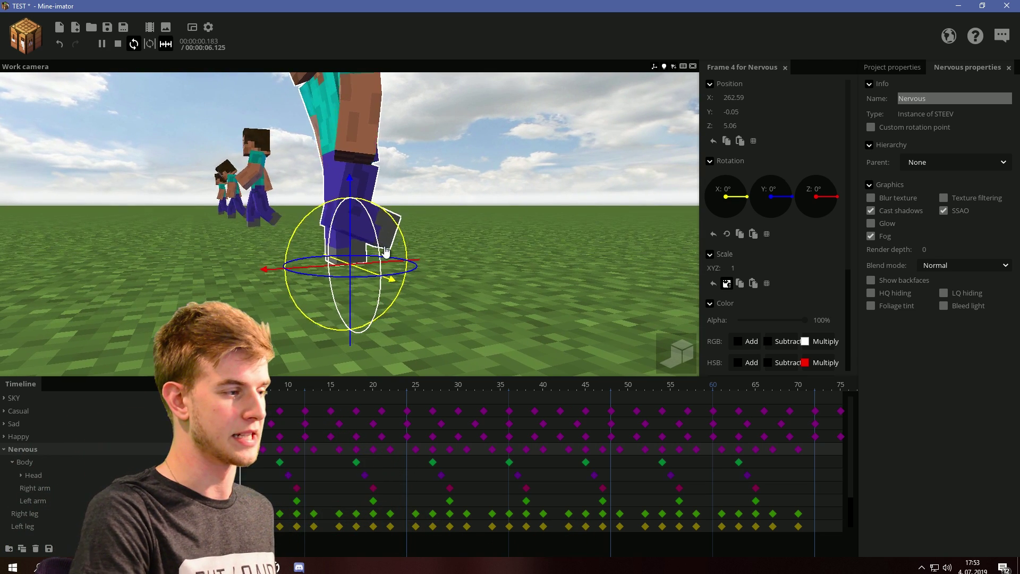
key("space")
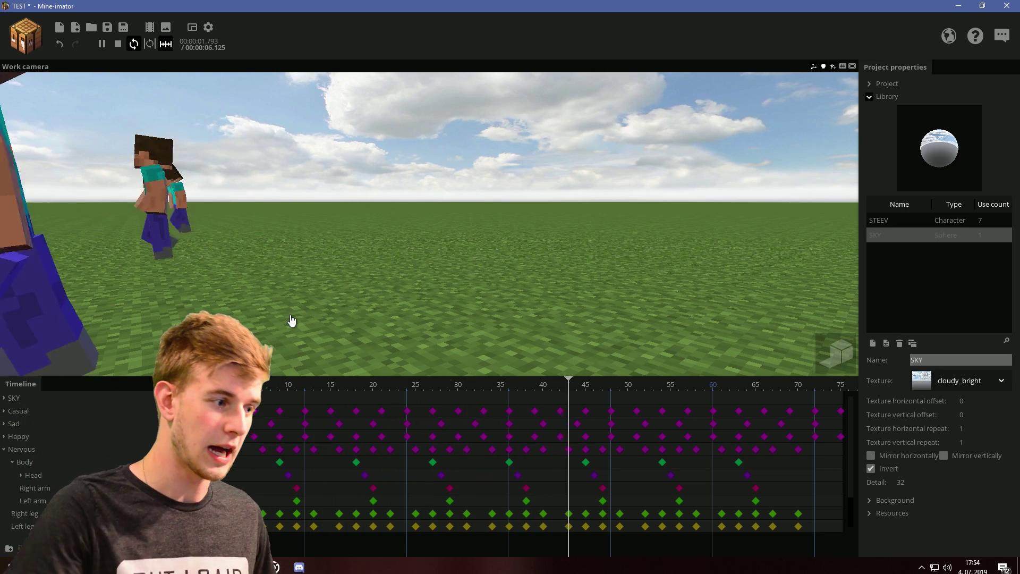
Step: Play back the Angry walk cycle and examine the character's stance and arm motion
left_click_drag(266, 326, 281, 340)
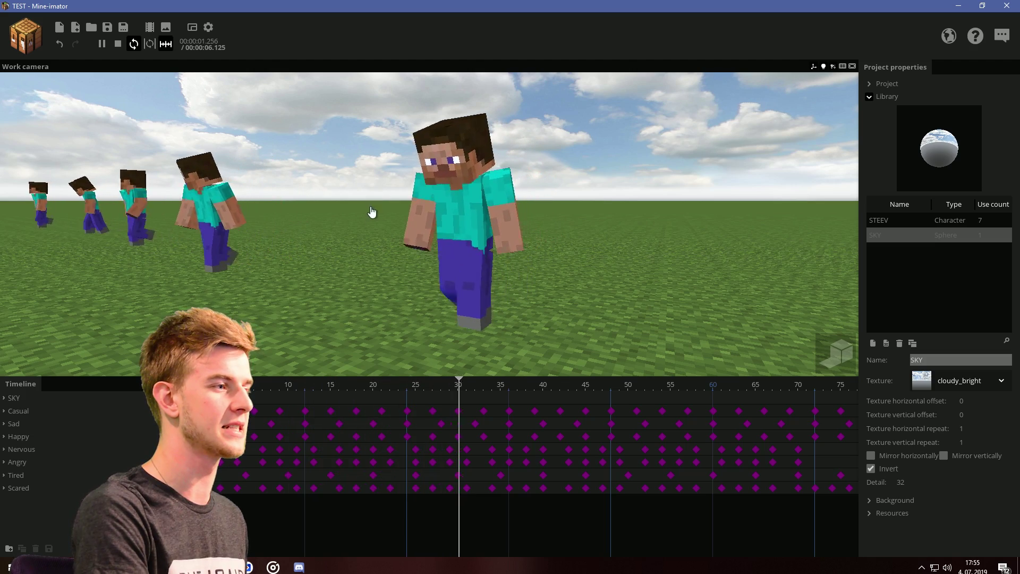
key("space")
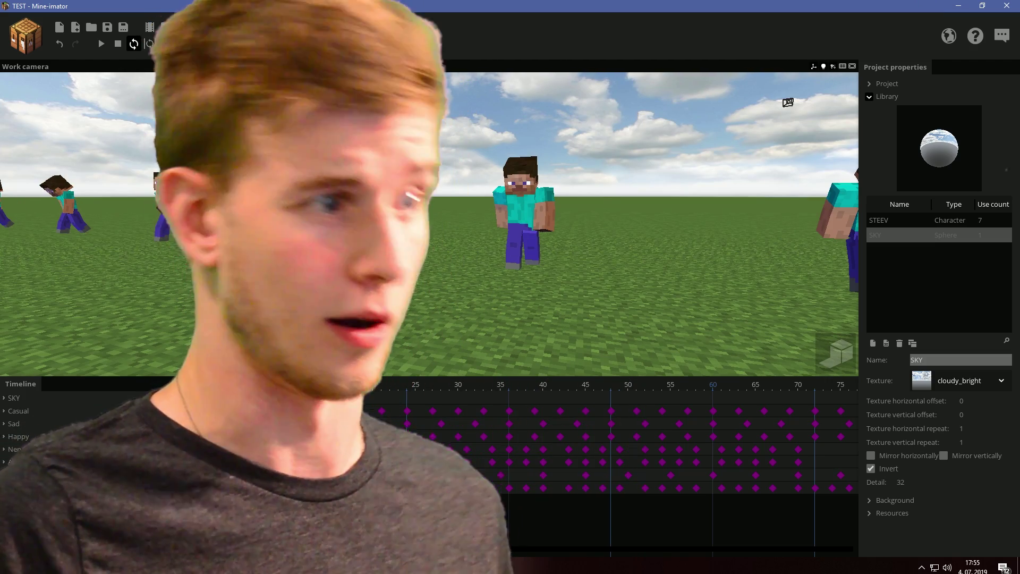
key("space")
key("space")
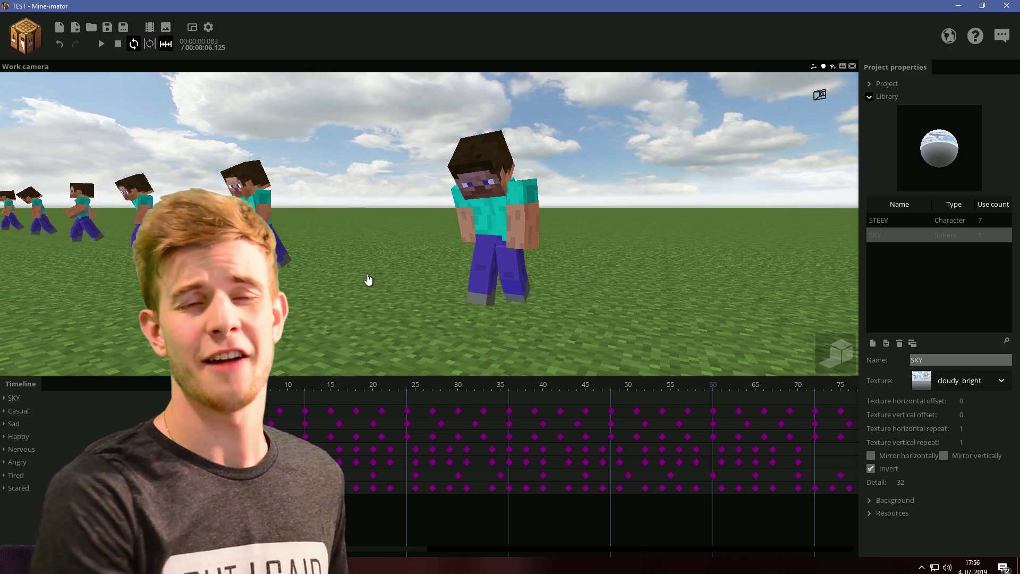
Step: Examine the Tired character's drooping pose from the front and side, and play back its walk cycle
key("space")
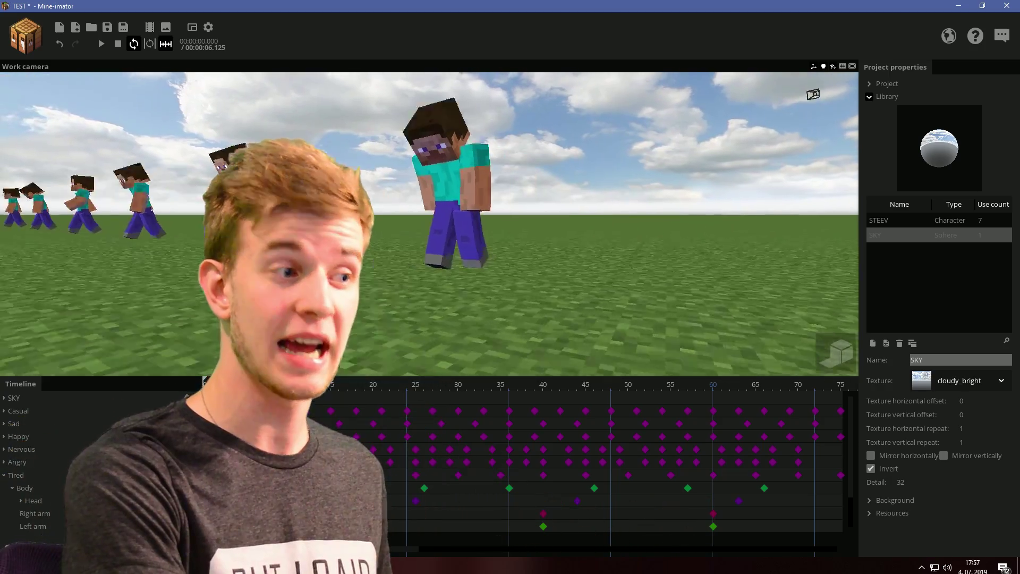
key("w")
key("a")
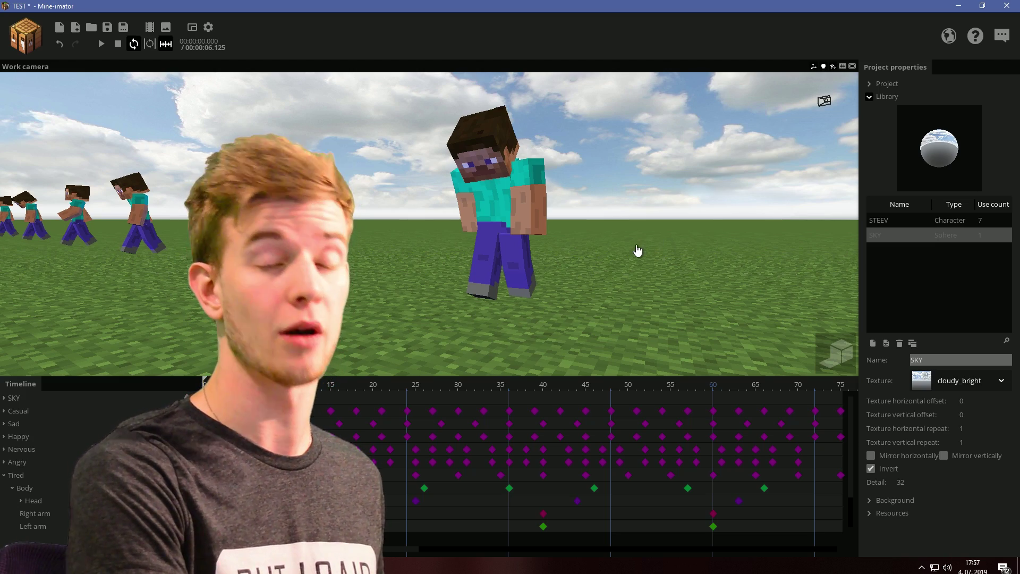
left_click_drag(629, 251, 509, 242)
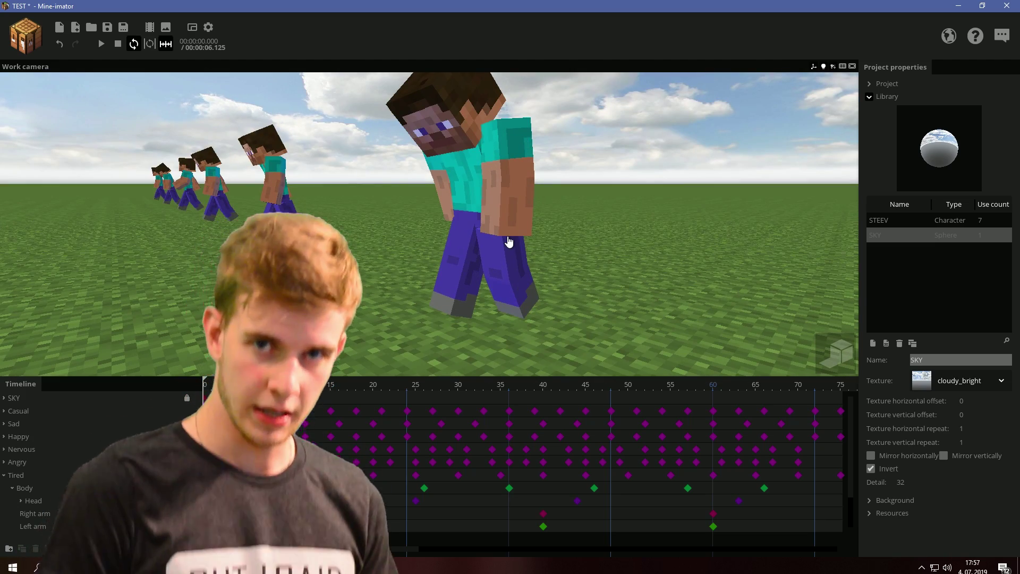
left_click_drag(509, 242, 494, 242)
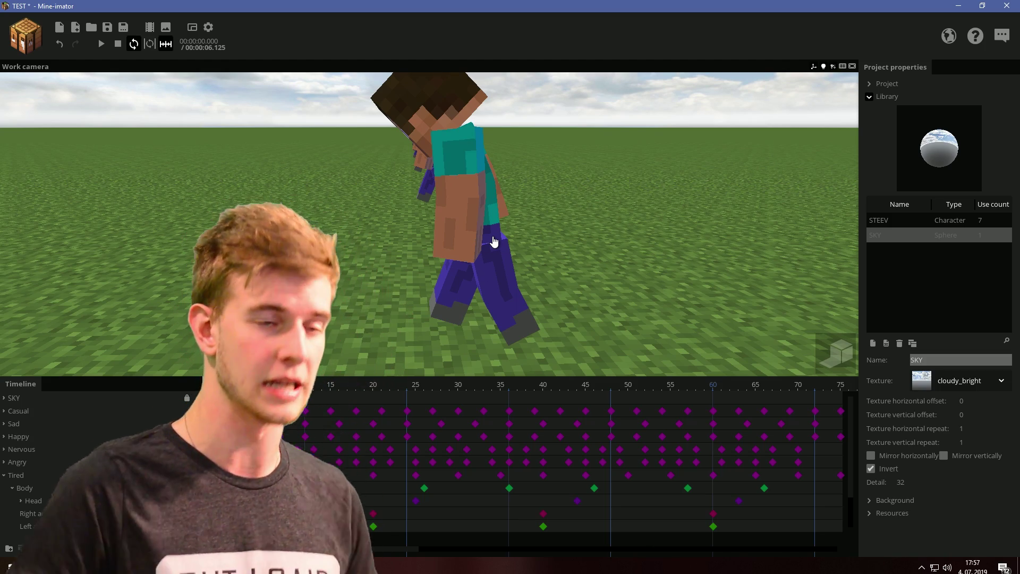
left_click_drag(494, 242, 524, 249)
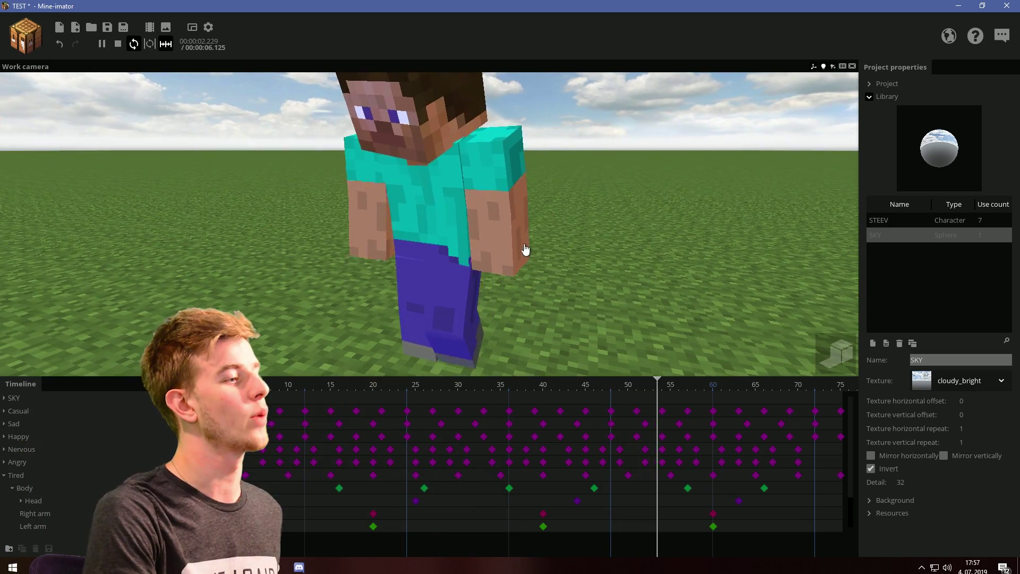
key("space")
left_click_drag(526, 250, 518, 251)
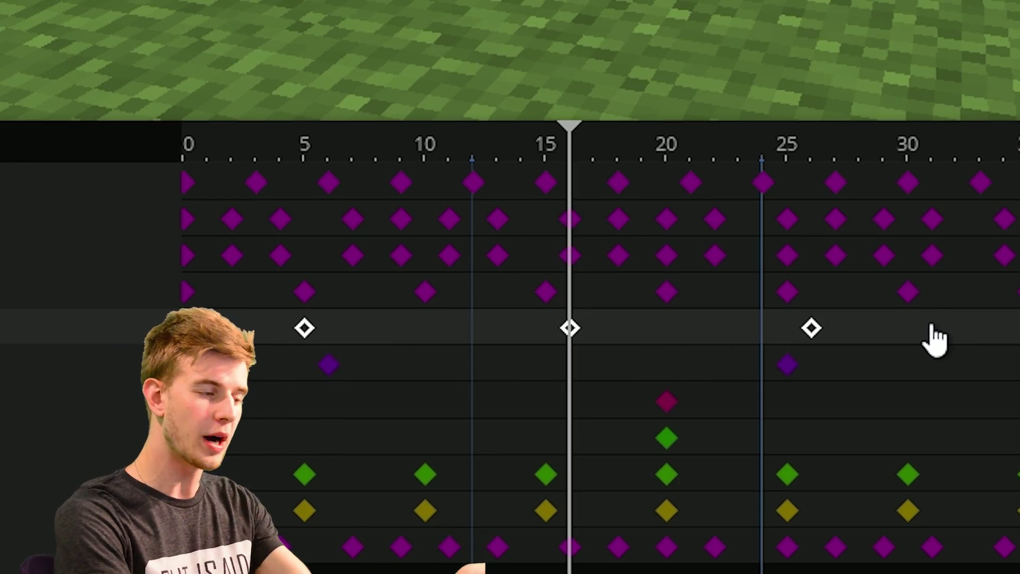
Step: Inspect the Tired character's head keyframe at frame 25 and its right and left arm keyframes at frame 20
left_click(787, 366)
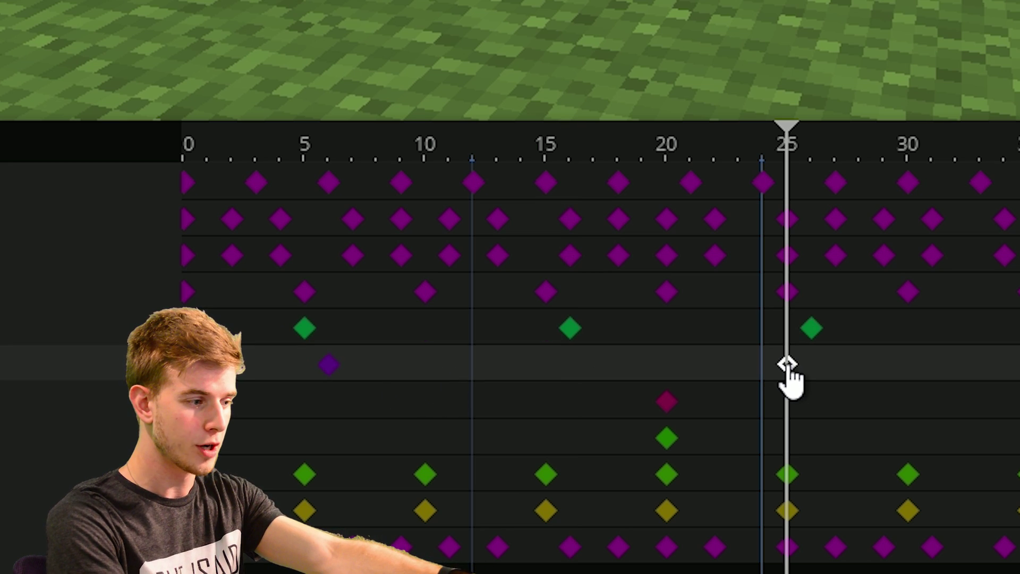
key("ctrl+z")
left_click(664, 407)
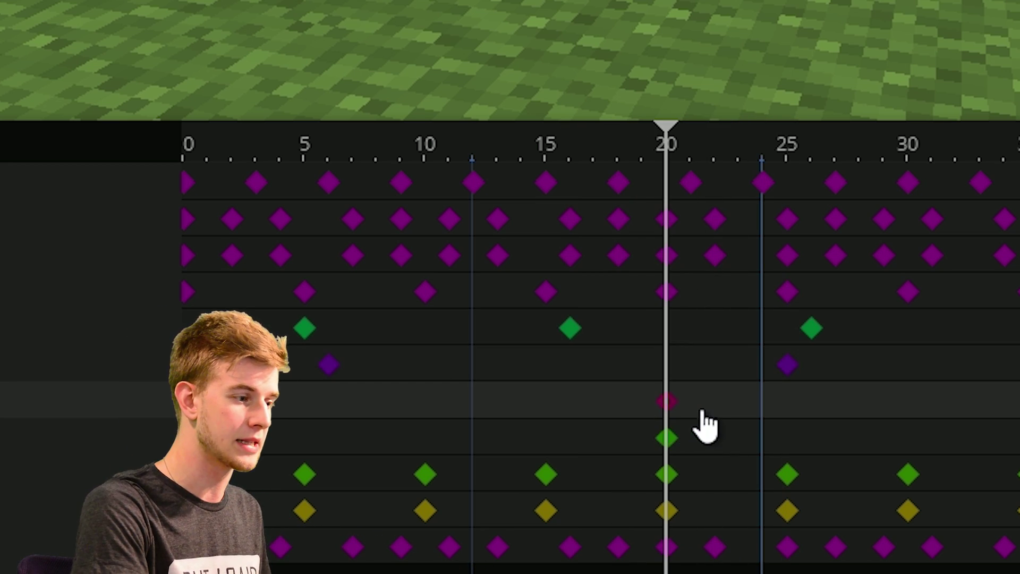
left_click(662, 435, "shift")
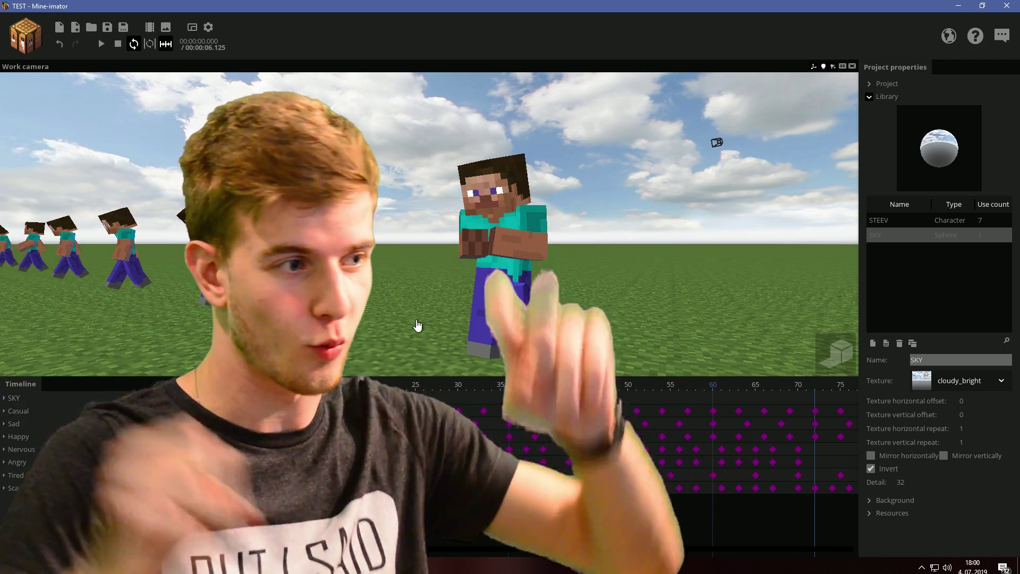
Step: Play back the Scared walk cycle, examining its raised arms from several angles, and review all seven walk cycles together
key("space")
key("space")
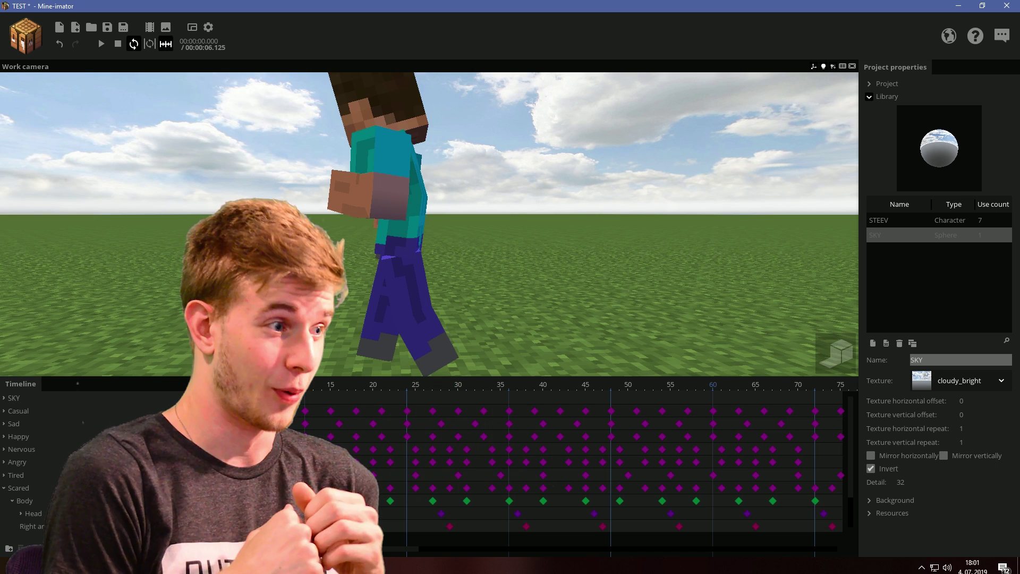
left_click(397, 311)
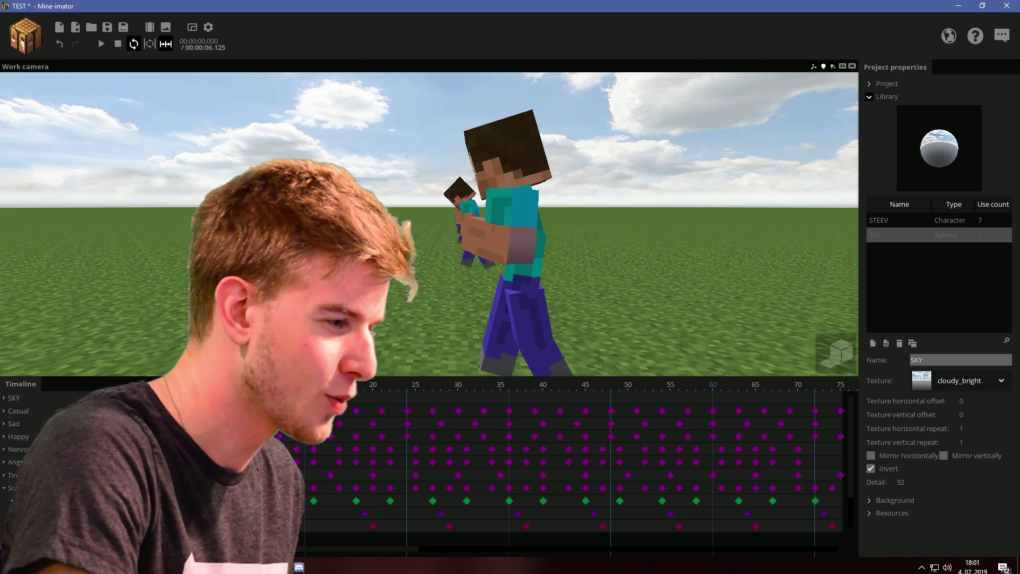
left_click(33, 514)
left_click_drag(348, 132, 507, 118)
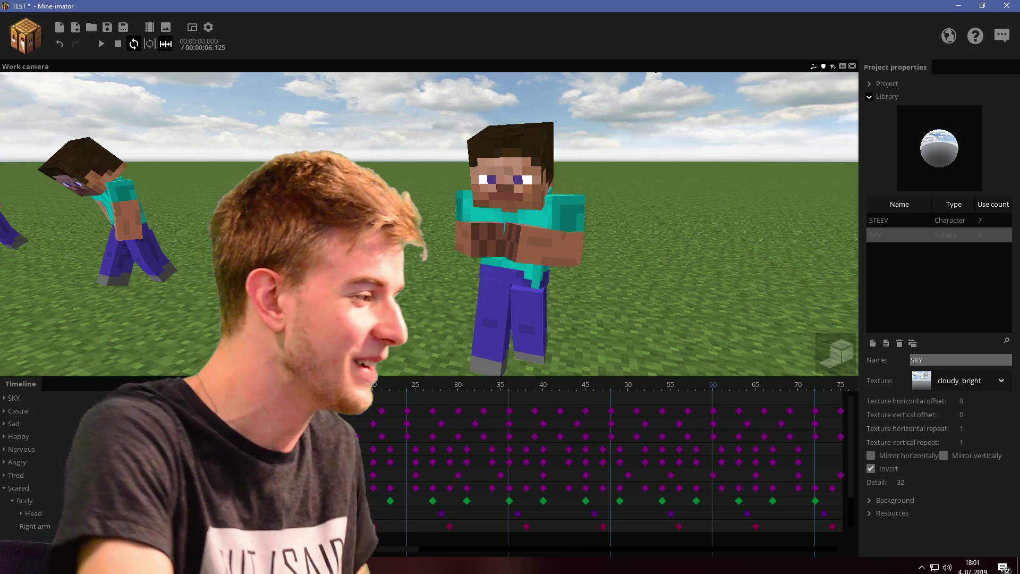
key("space")
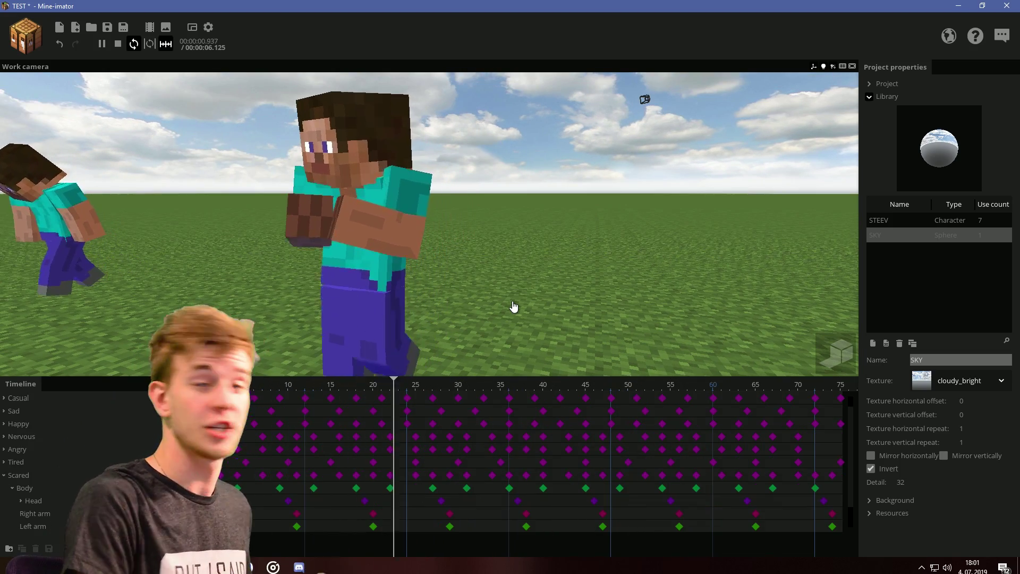
key("space")
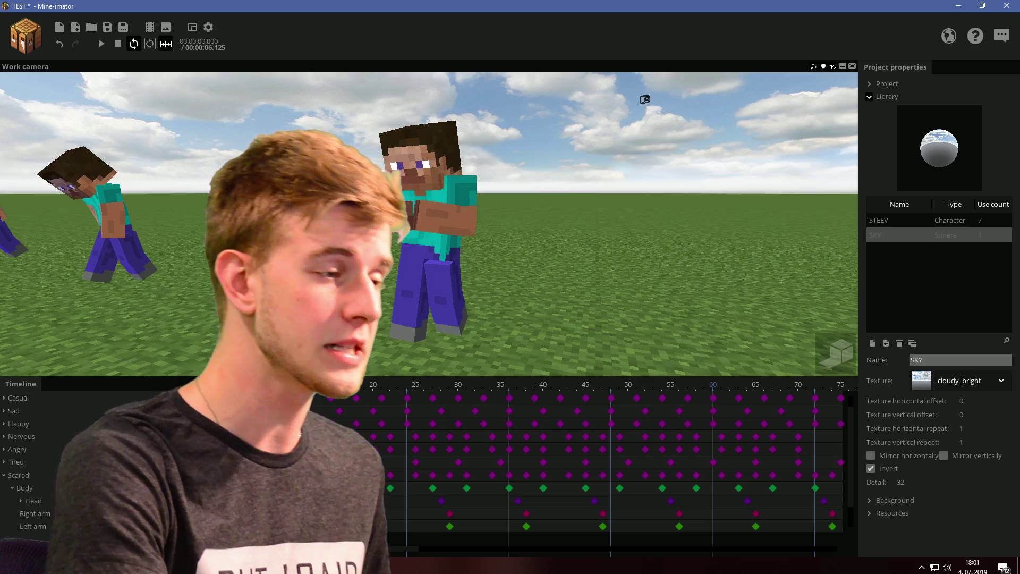
left_click_drag(436, 208, 483, 219)
key("space")
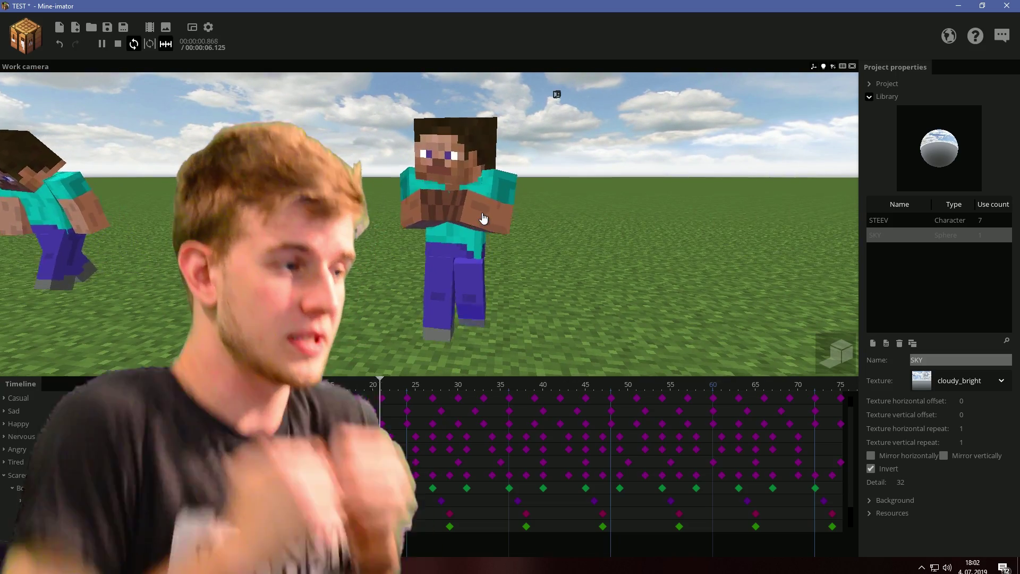
key("space")
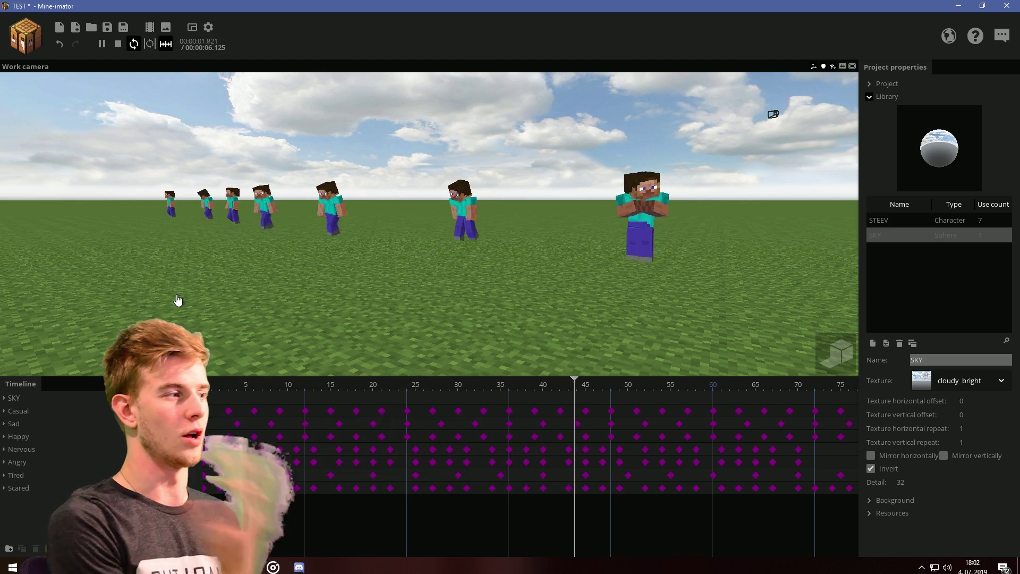
key("space")
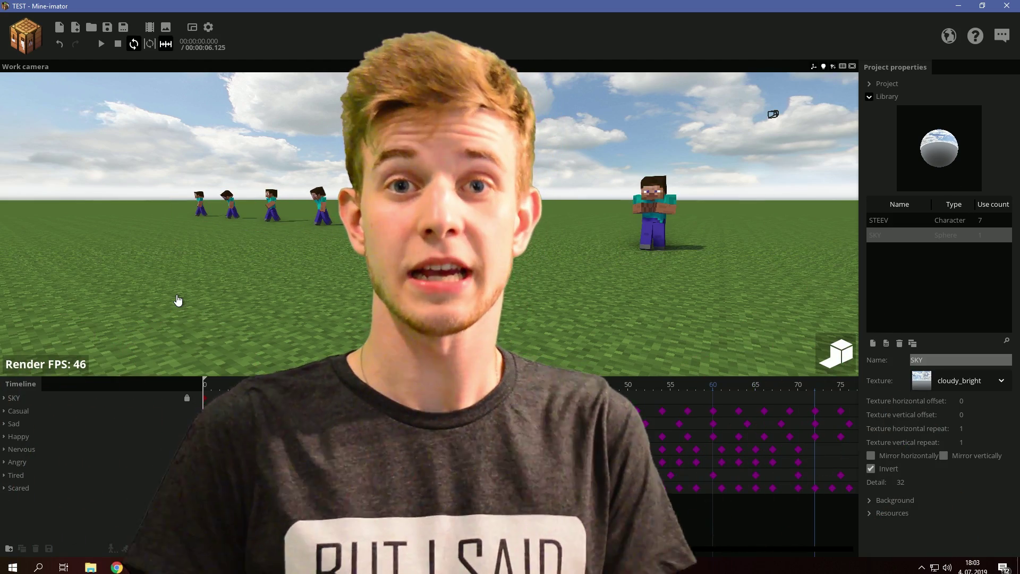